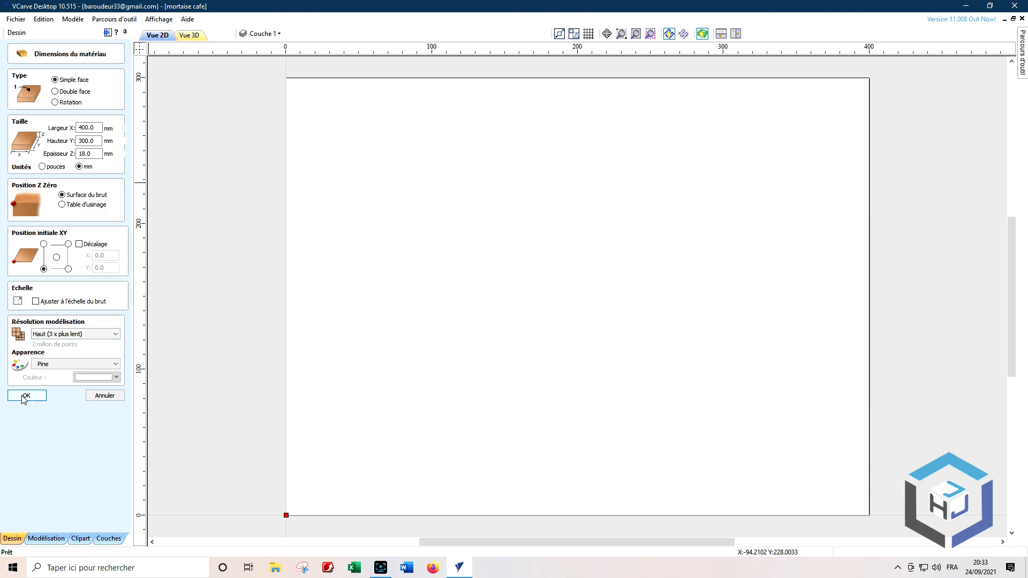
# - Accept the 400 × 300 × 18 mm material setup and draw a rectangle about 31 × 35 mm from the origin
pyautogui.click(25, 396)
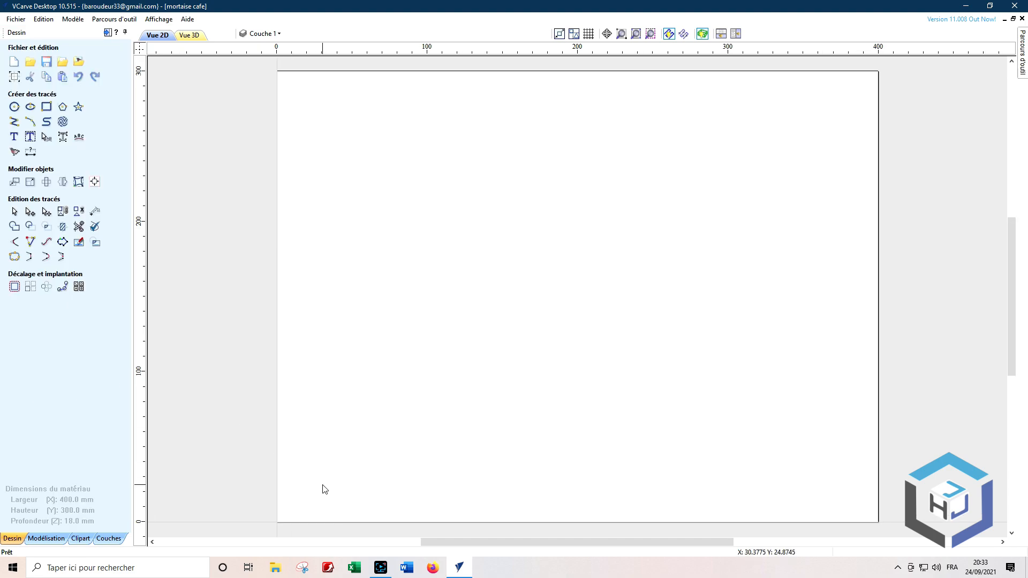
pyautogui.moveTo(324, 489); pyautogui.dragTo(416, 352, button='middle')
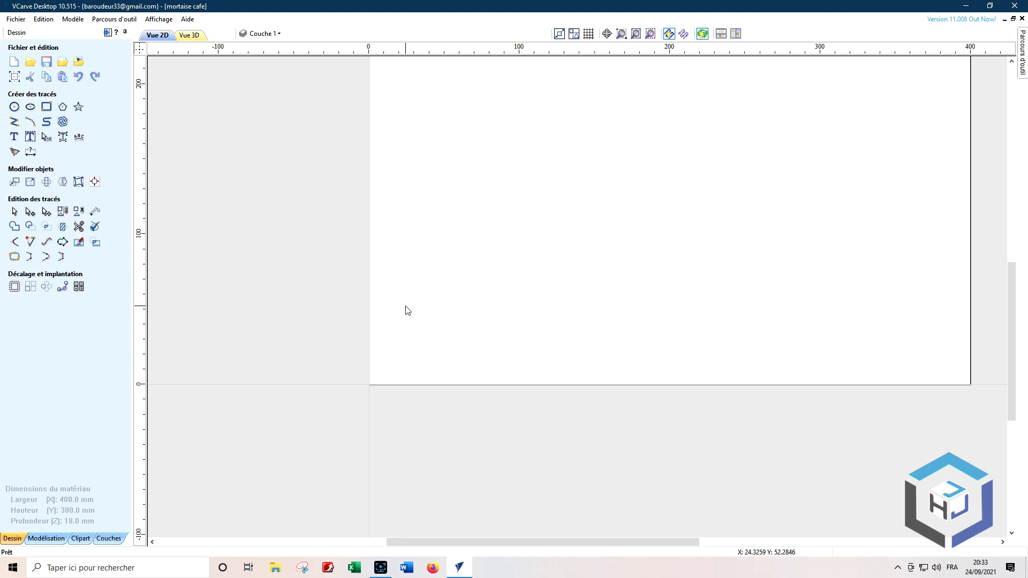
pyautogui.scroll(2, 407, 310)
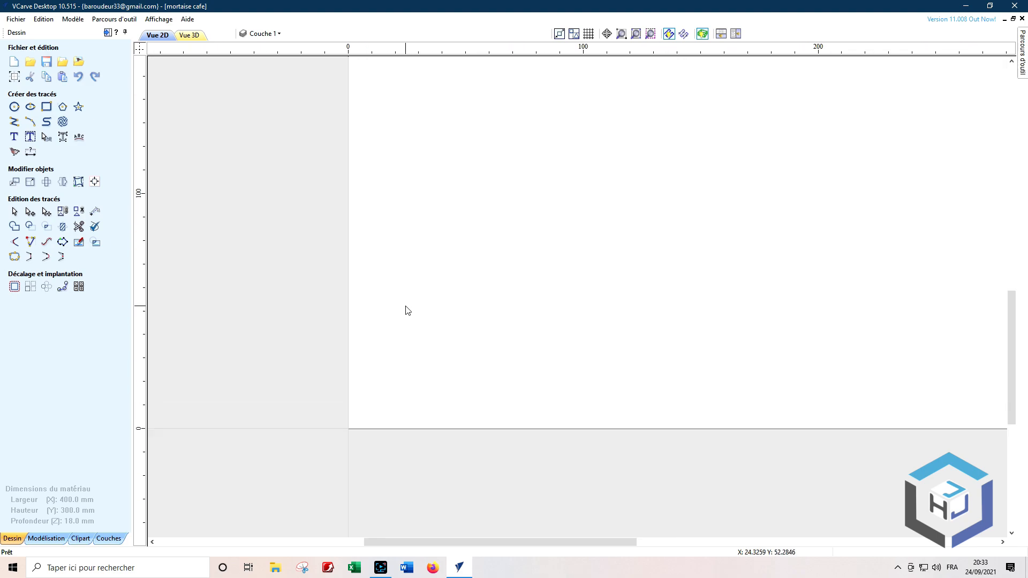
pyautogui.click(52, 112)
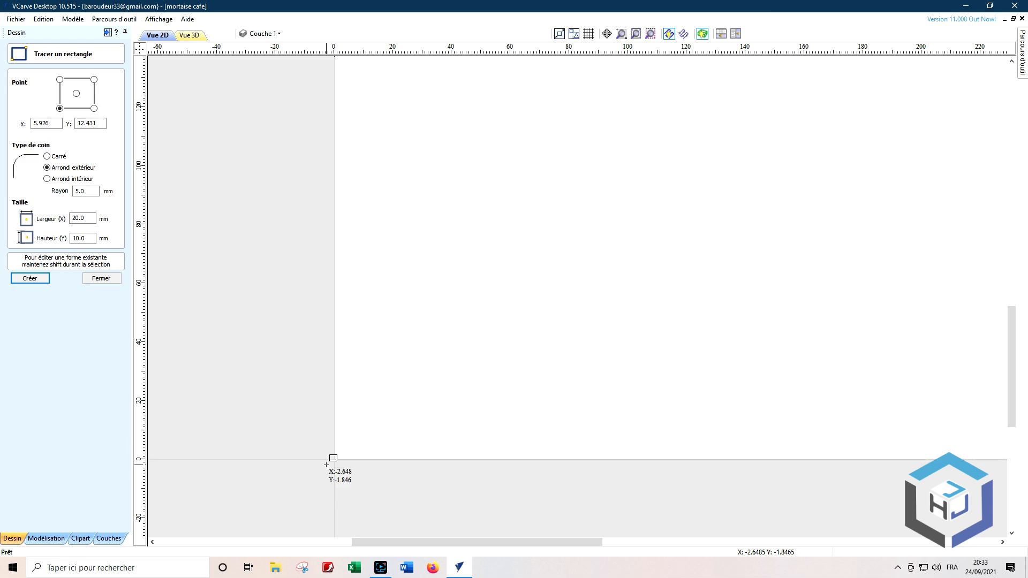
pyautogui.moveTo(333, 460); pyautogui.dragTo(426, 357)
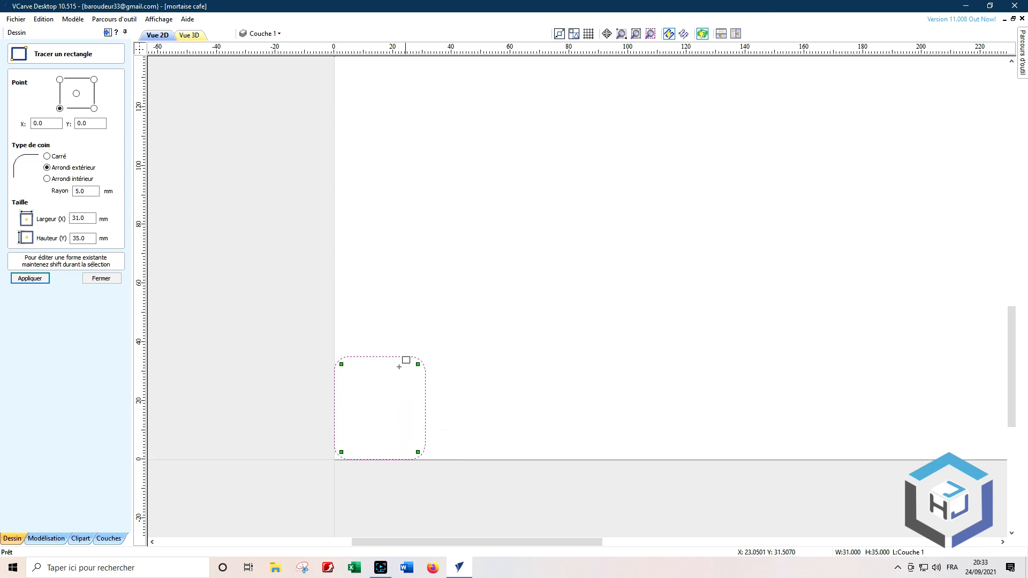
# - Give the rectangle at the origin square corners and set its width and height to 34 mm
pyautogui.click(48, 157)
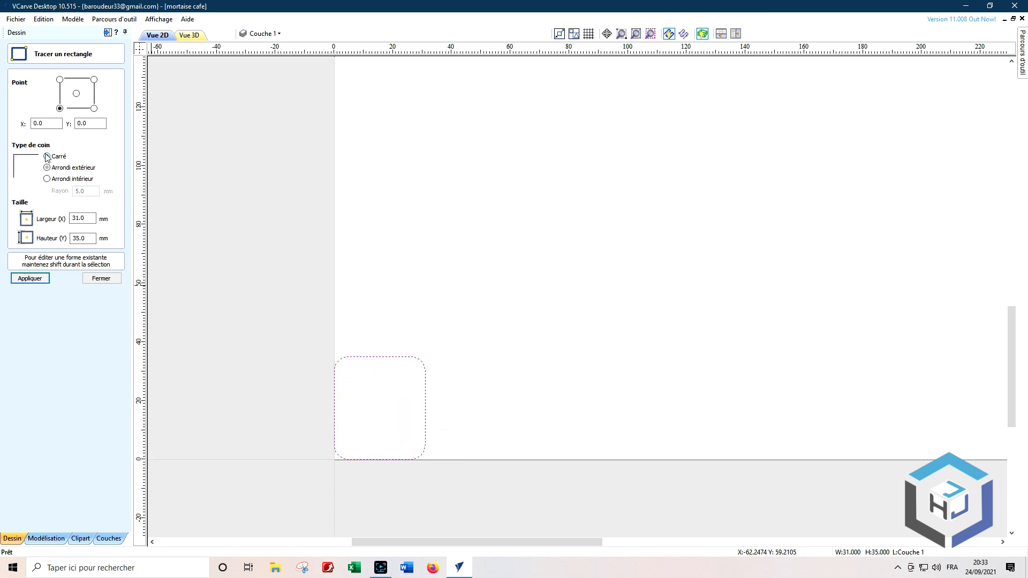
pyautogui.doubleClick(94, 218)
pyautogui.press('Tab')
pyautogui.write('3')
pyautogui.click(23, 277)
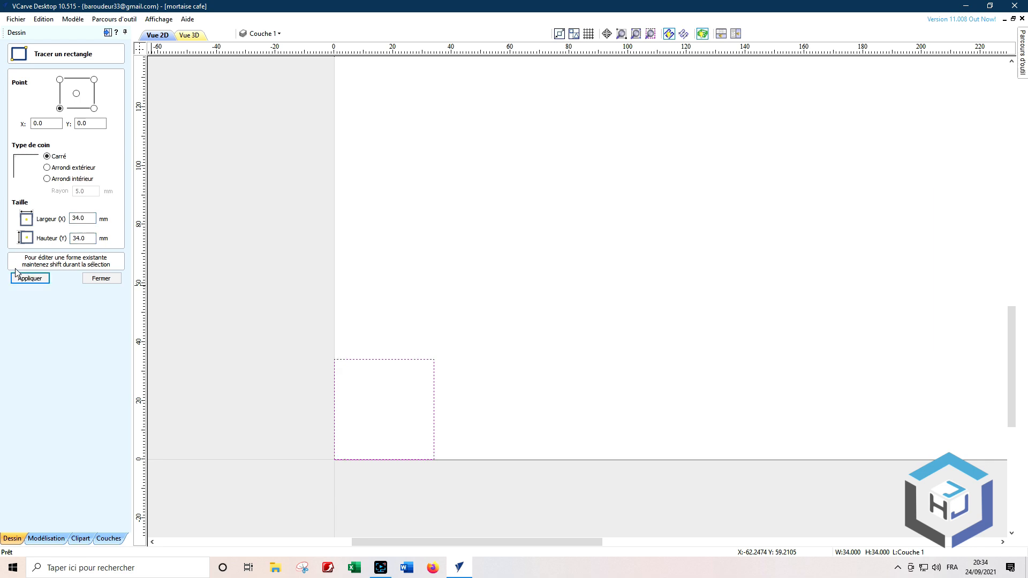
pyautogui.click(97, 279)
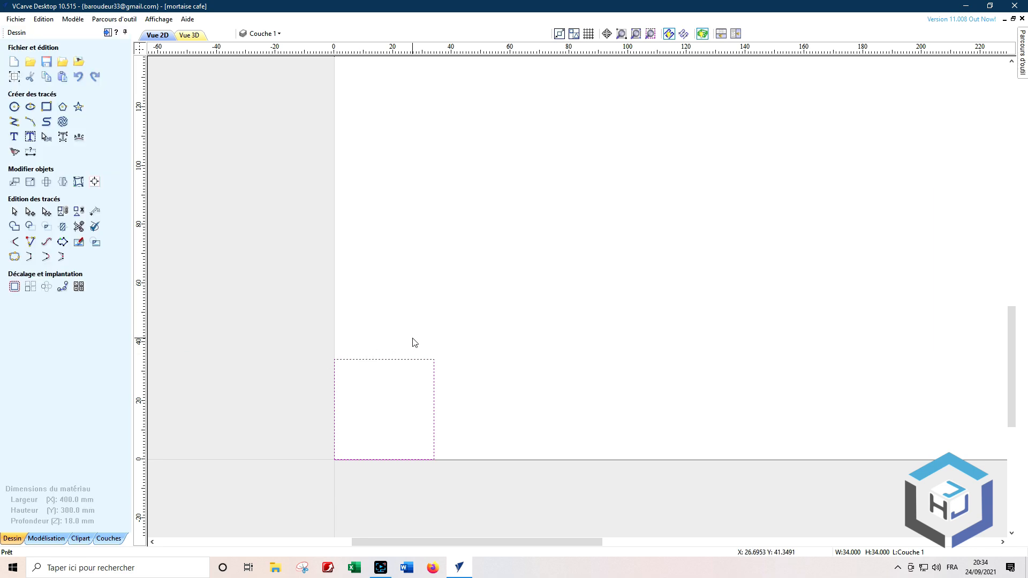
# - Draw a rectangle inside the square, 20 mm wide and 10 mm high, with external rounded corners of 5 mm radius
pyautogui.click(47, 107)
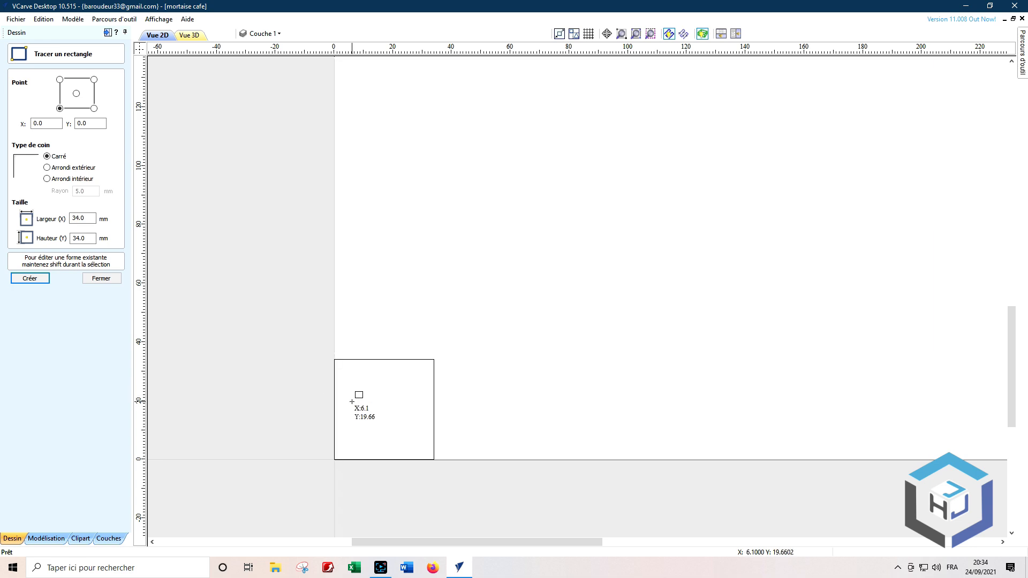
pyautogui.moveTo(353, 398); pyautogui.dragTo(413, 424)
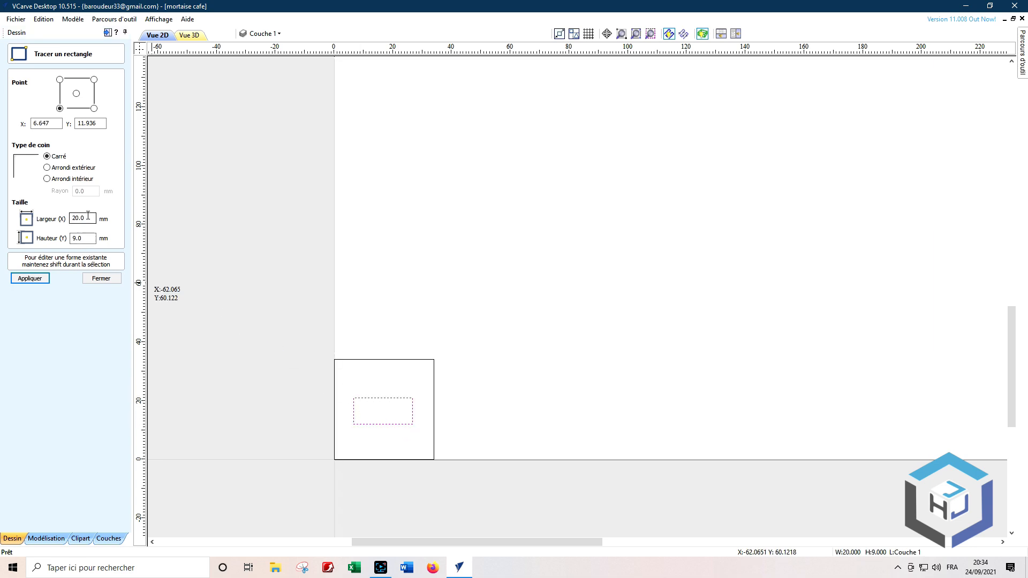
pyautogui.click(88, 239)
pyautogui.click(48, 169)
pyautogui.moveTo(90, 192); pyautogui.dragTo(63, 193)
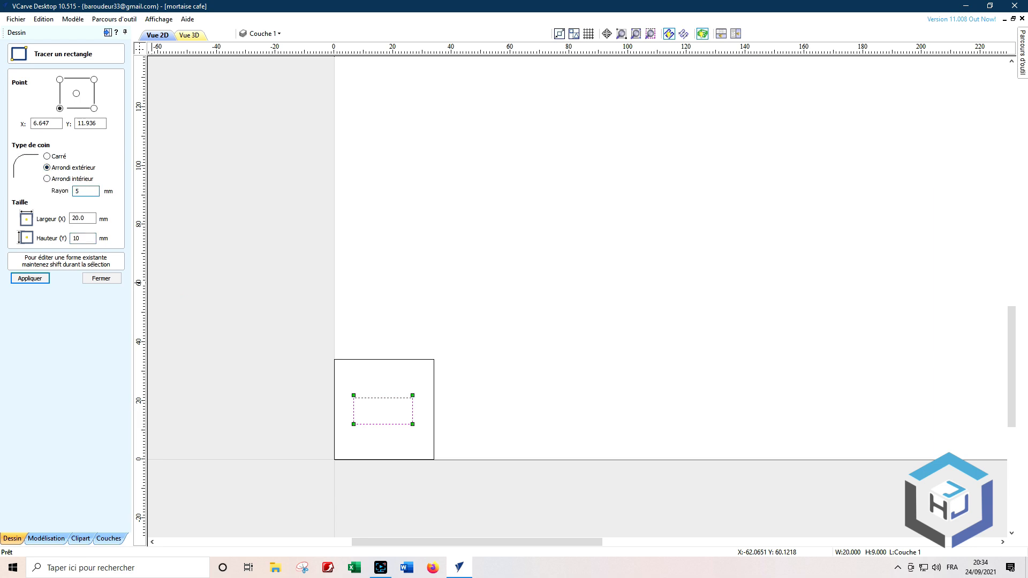
pyautogui.click(31, 279)
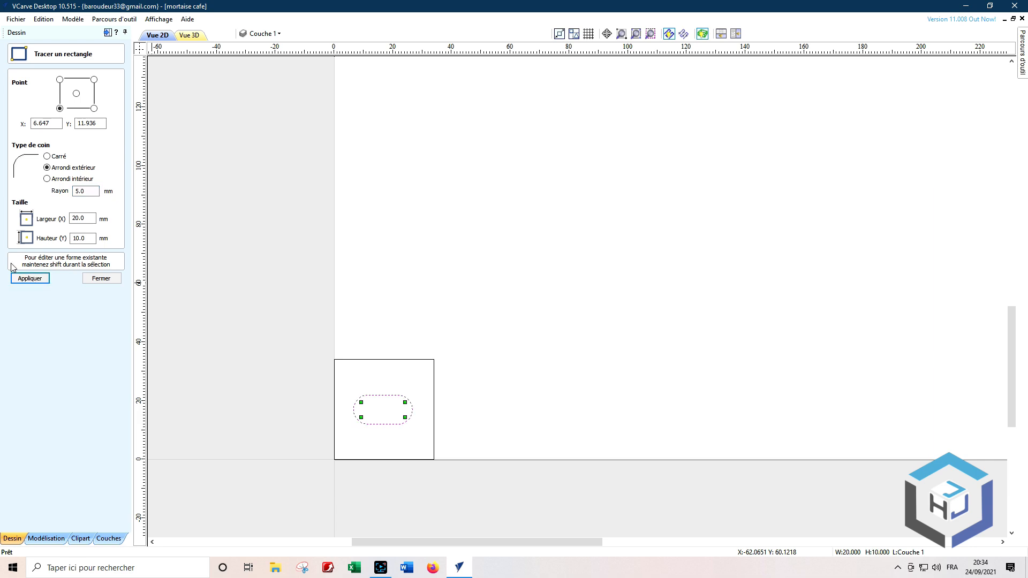
pyautogui.click(95, 278)
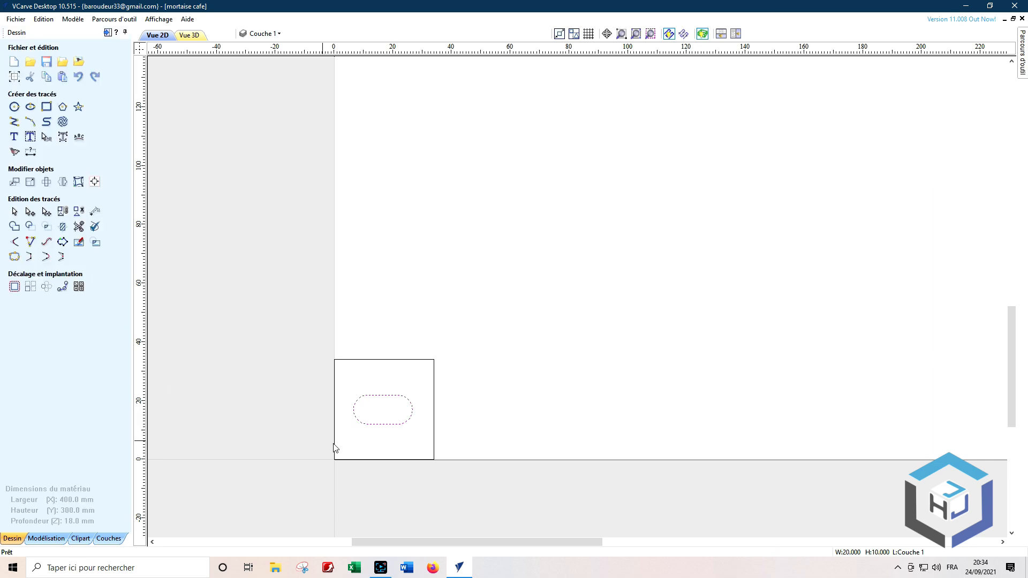
pyautogui.click(453, 442)
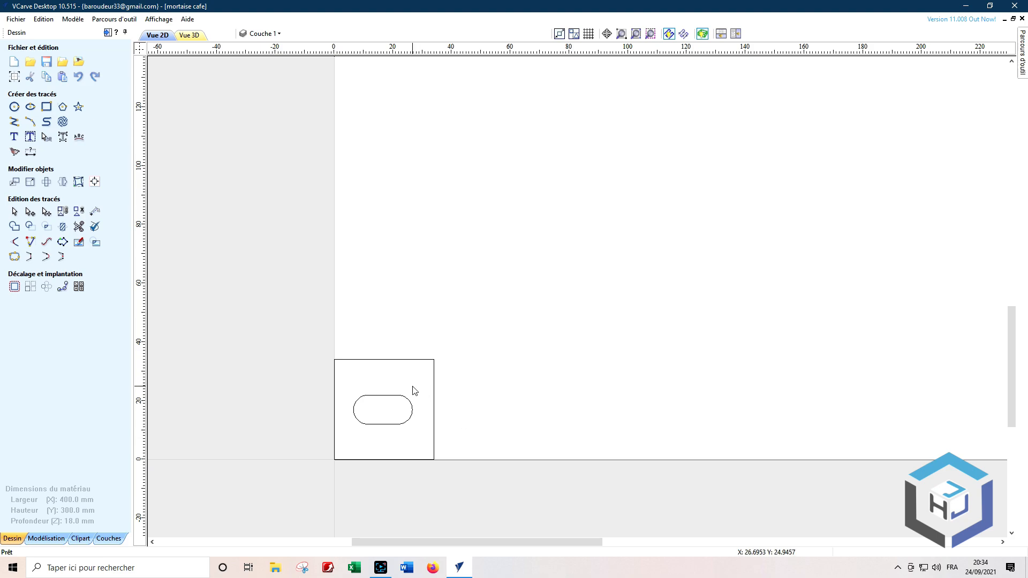
# - Centre the rounded slot within the 34 mm square both horizontally and vertically
pyautogui.click(381, 401)
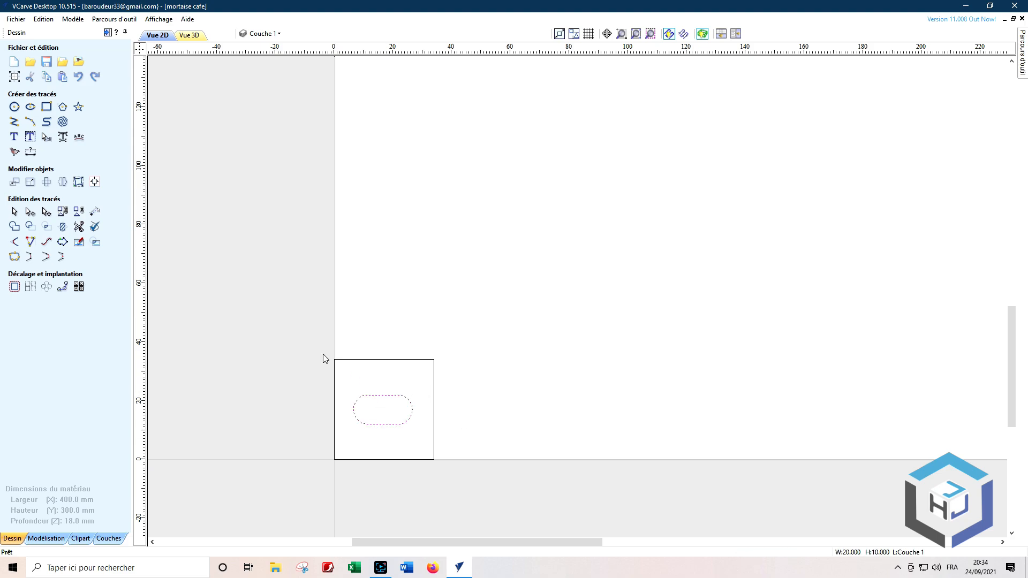
pyautogui.click(95, 182)
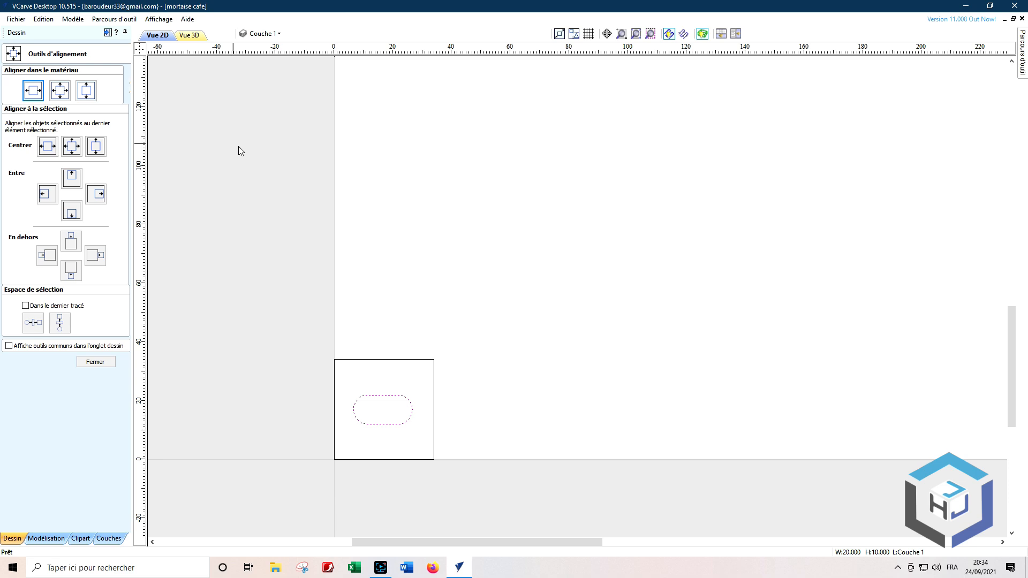
pyautogui.keyDown('shift'); pyautogui.click(386, 359); pyautogui.keyUp('shift')
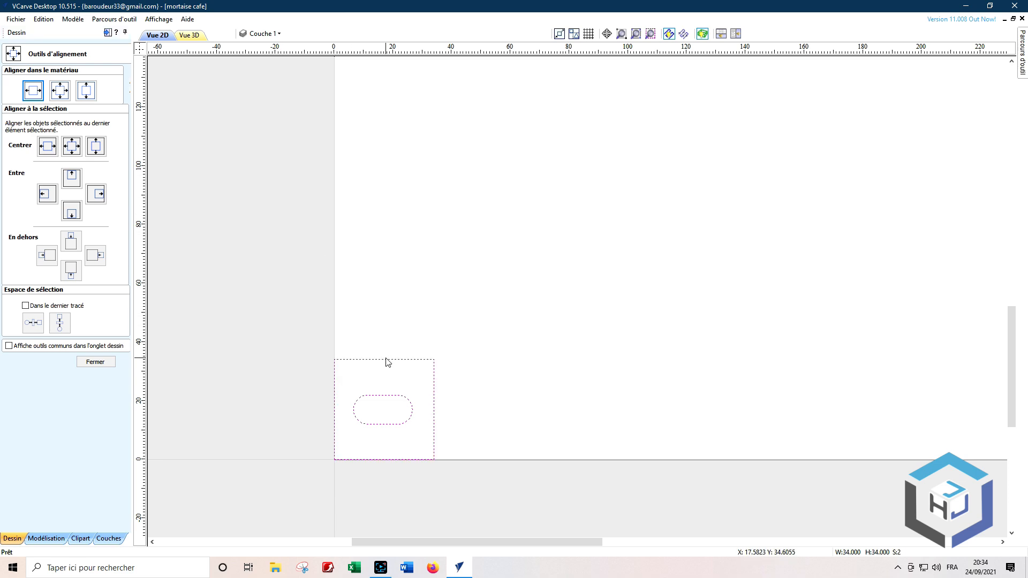
pyautogui.click(71, 147)
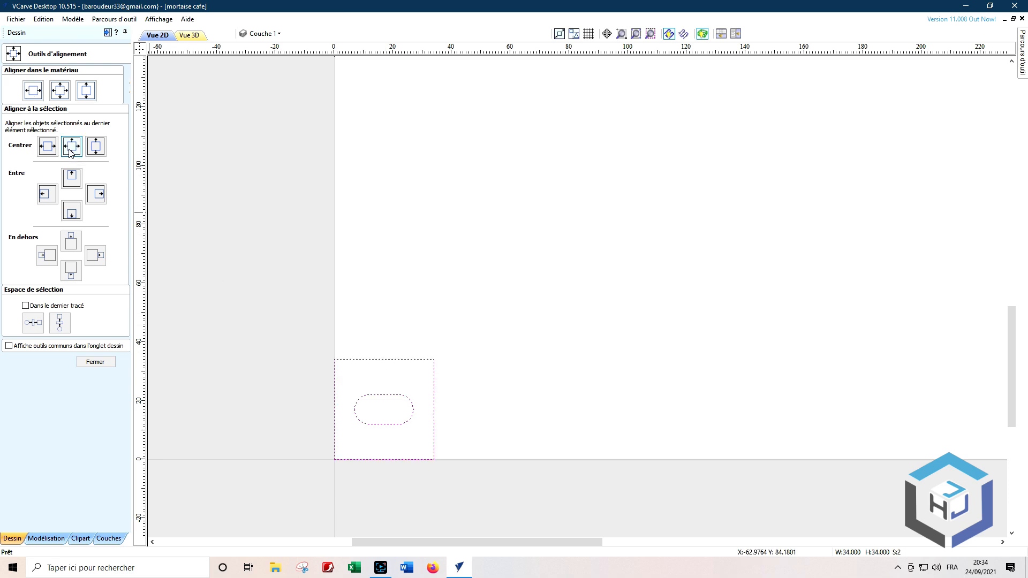
pyautogui.click(110, 366)
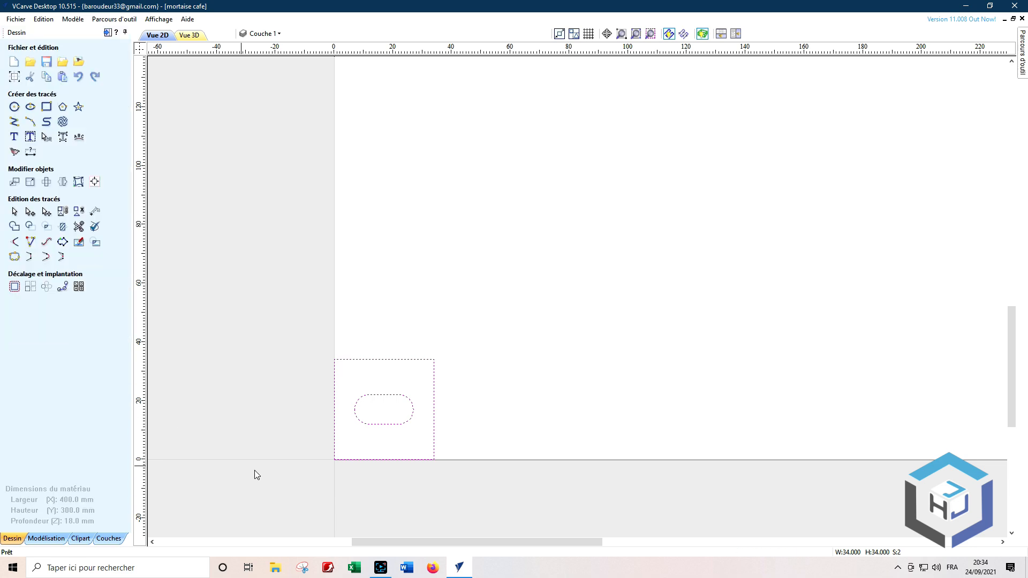
pyautogui.click(424, 456)
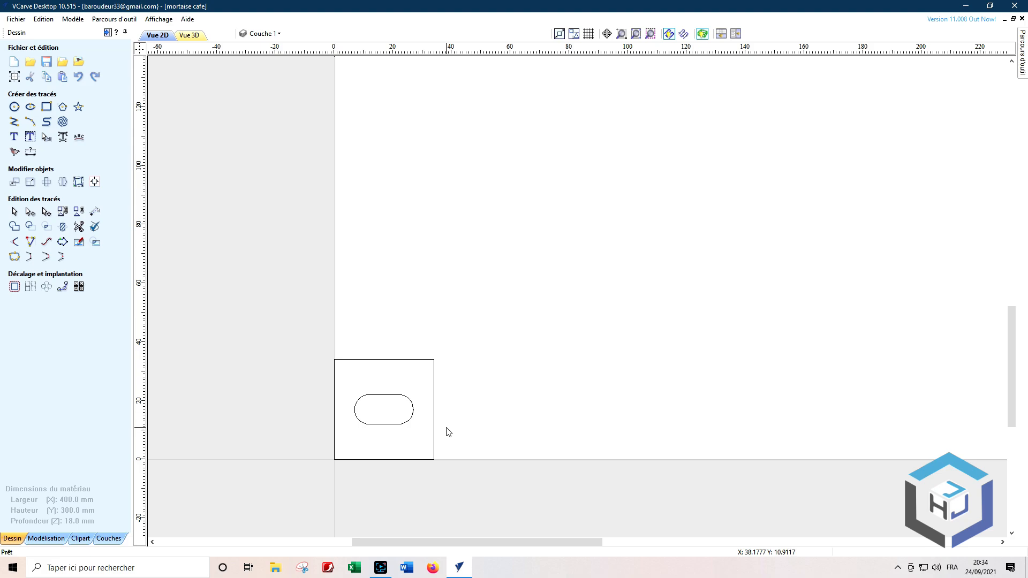
# - Create a horizontally mirrored copy of the square and its slot about the job centre
pyautogui.scroll(-2, 517, 424)
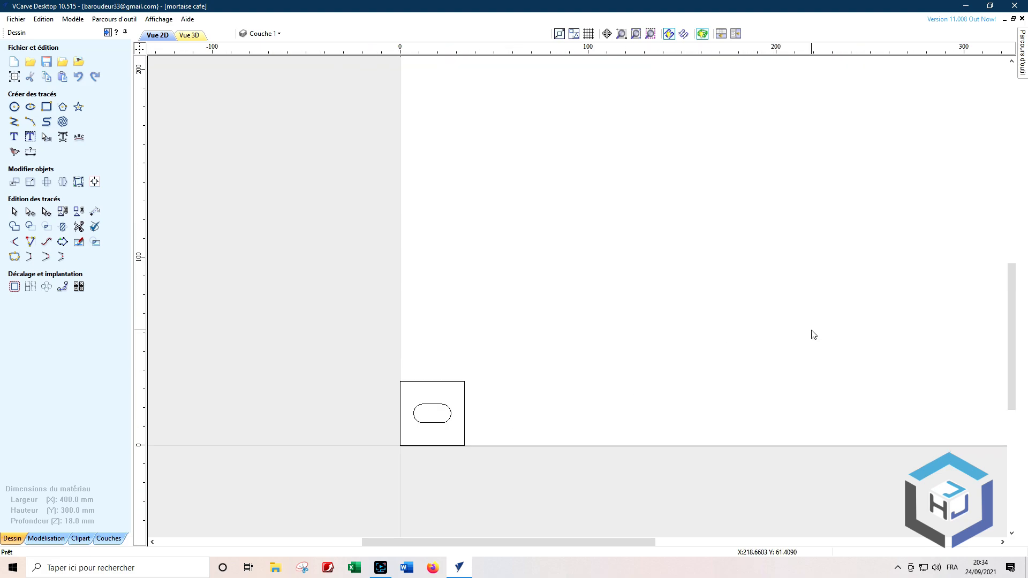
pyautogui.moveTo(810, 335); pyautogui.dragTo(603, 332, button='middle')
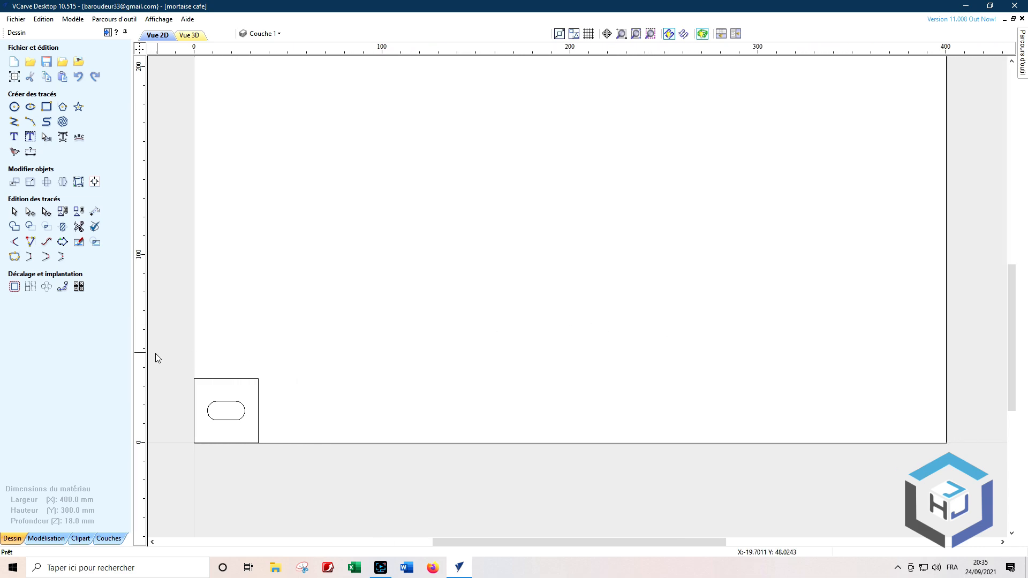
pyautogui.moveTo(156, 354); pyautogui.dragTo(294, 489)
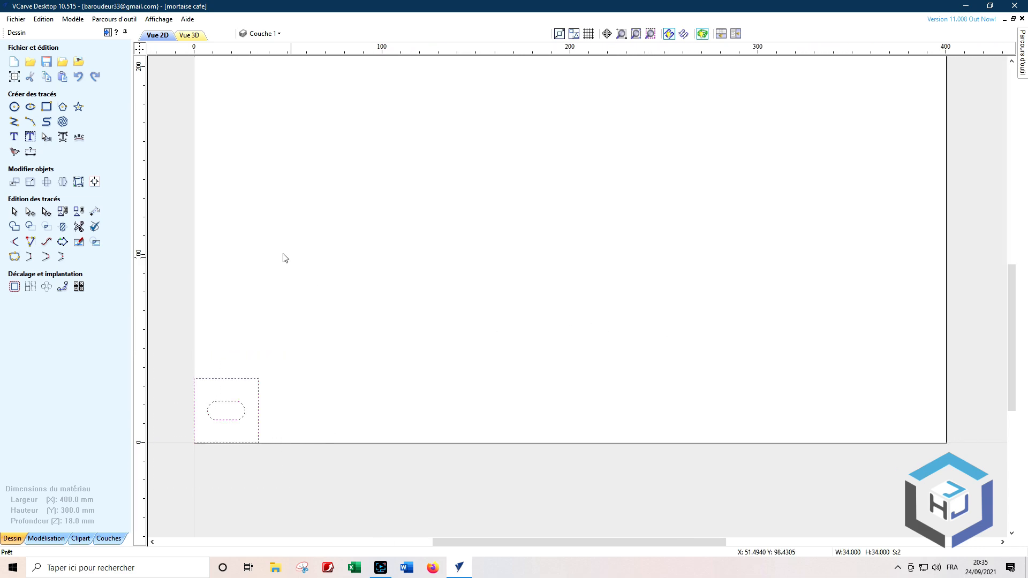
pyautogui.click(63, 182)
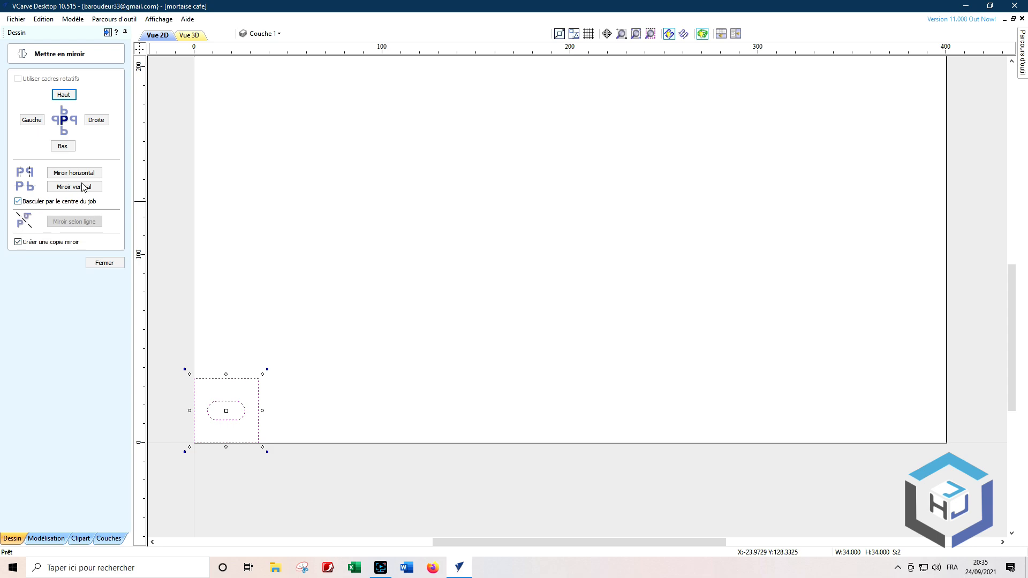
pyautogui.click(84, 174)
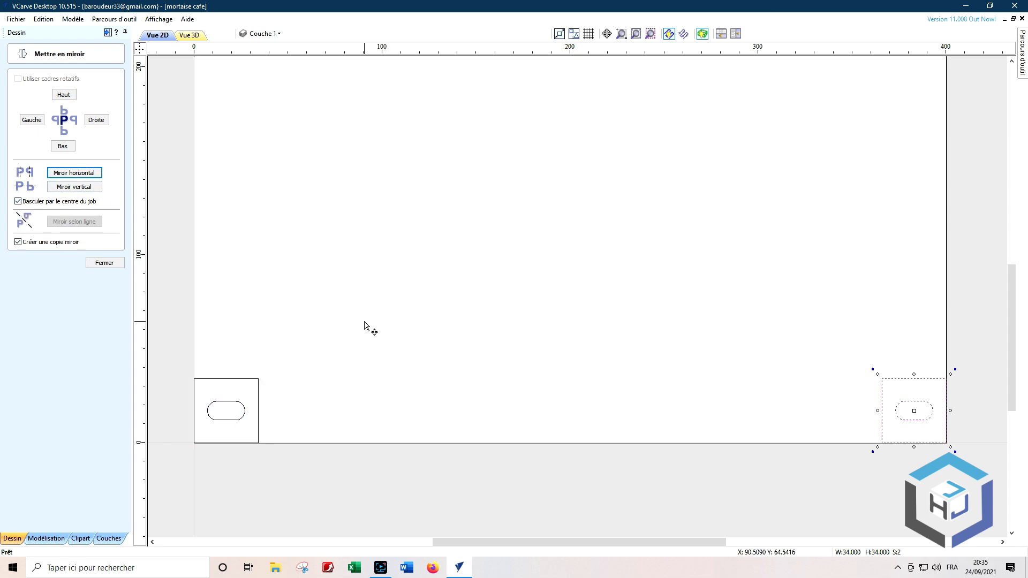
pyautogui.click(105, 262)
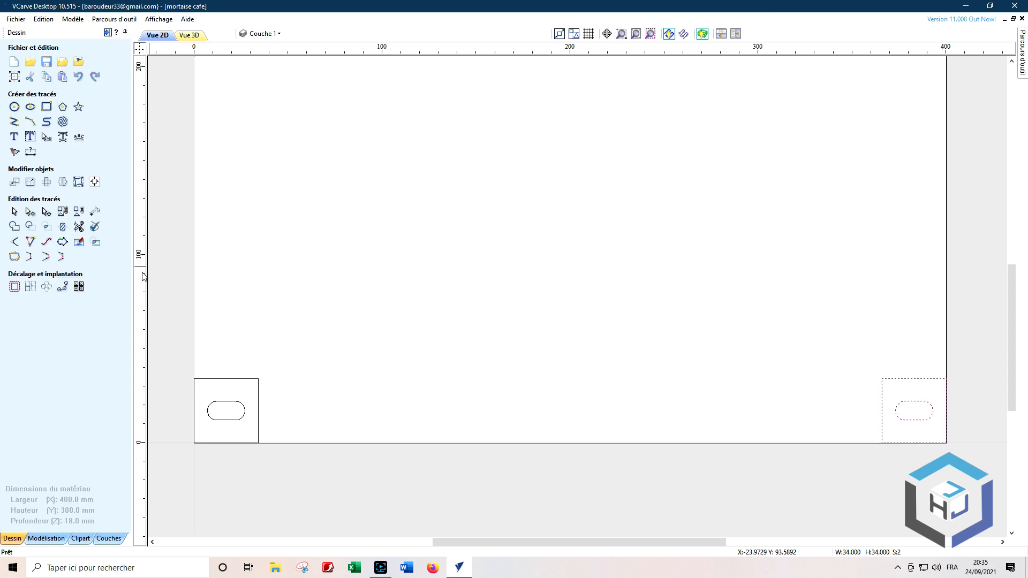
pyautogui.click(345, 351)
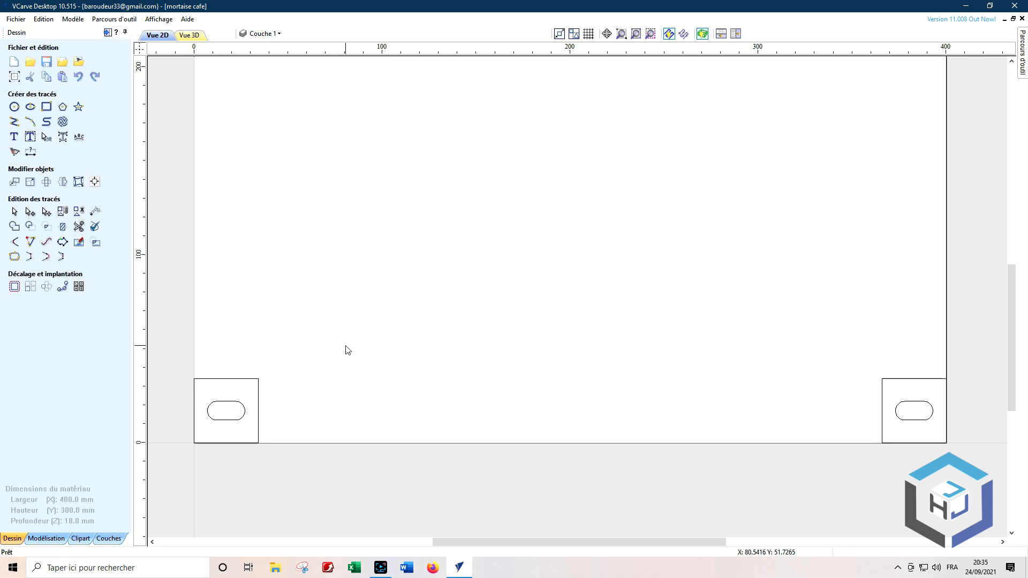
# - Start a pocket toolpath for the two rounded slots with a cut depth of 15 mm
pyautogui.click(229, 406)
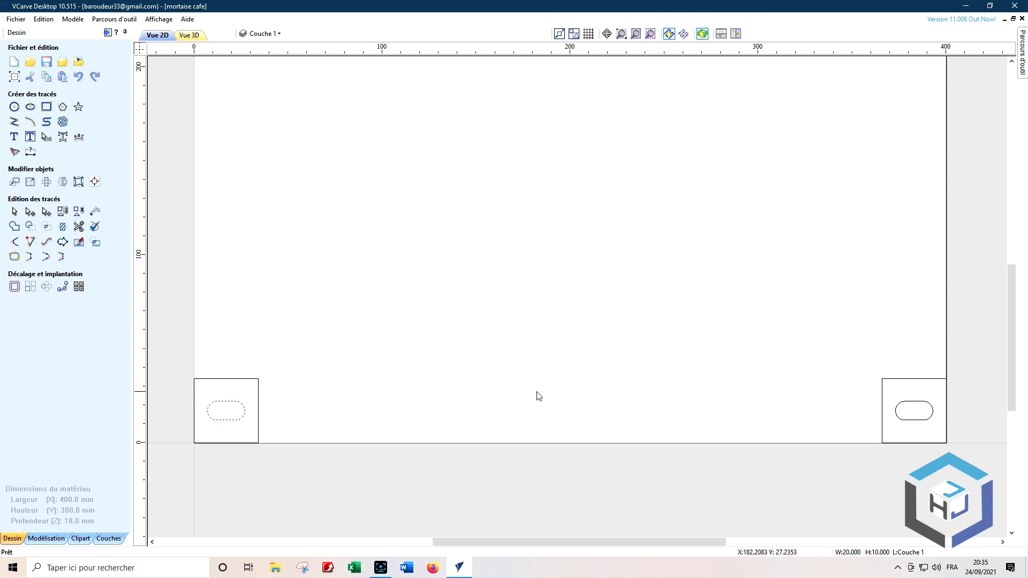
pyautogui.keyDown('shift'); pyautogui.click(907, 409); pyautogui.keyUp('shift')
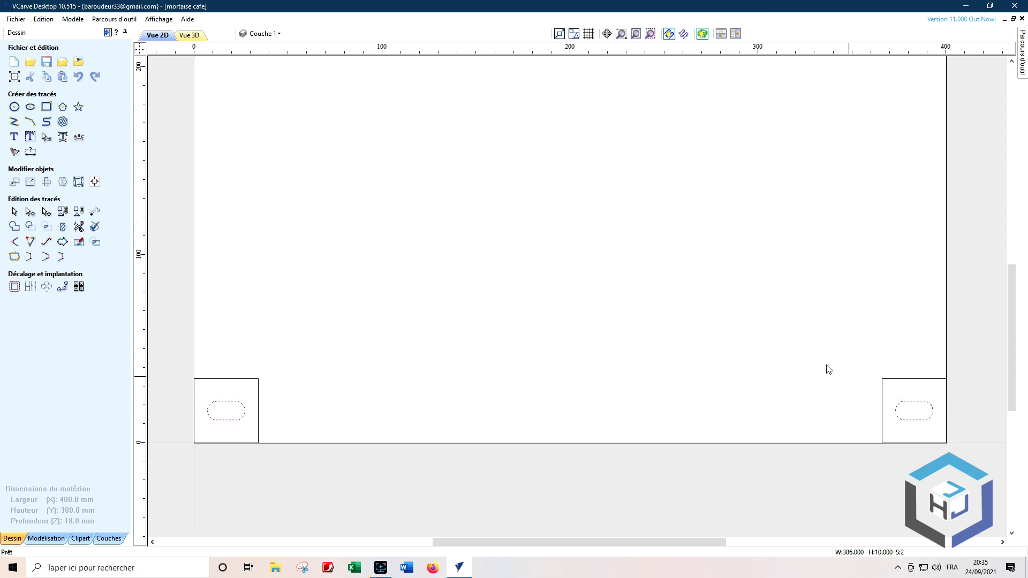
pyautogui.click(107, 33)
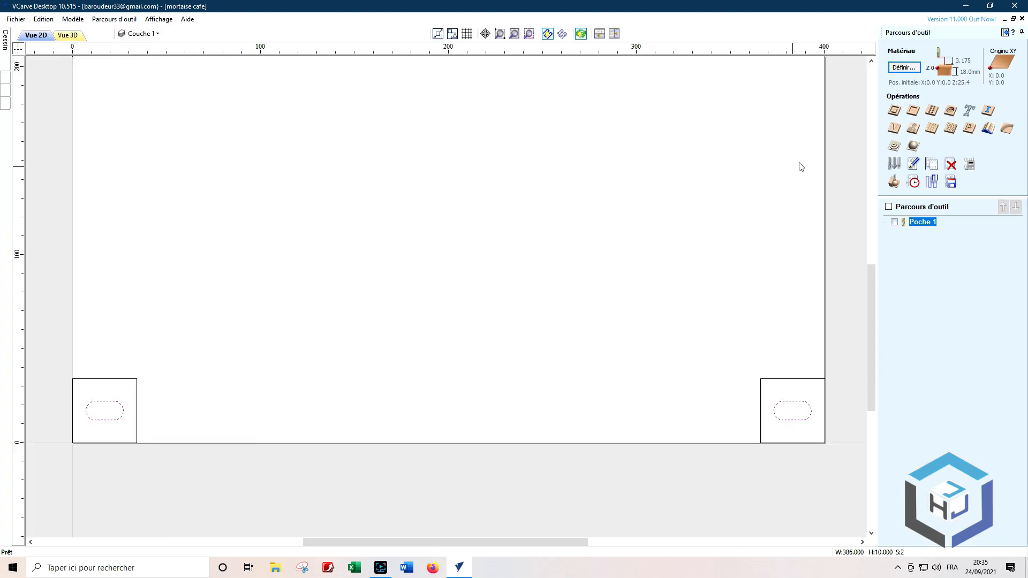
pyautogui.click(914, 111)
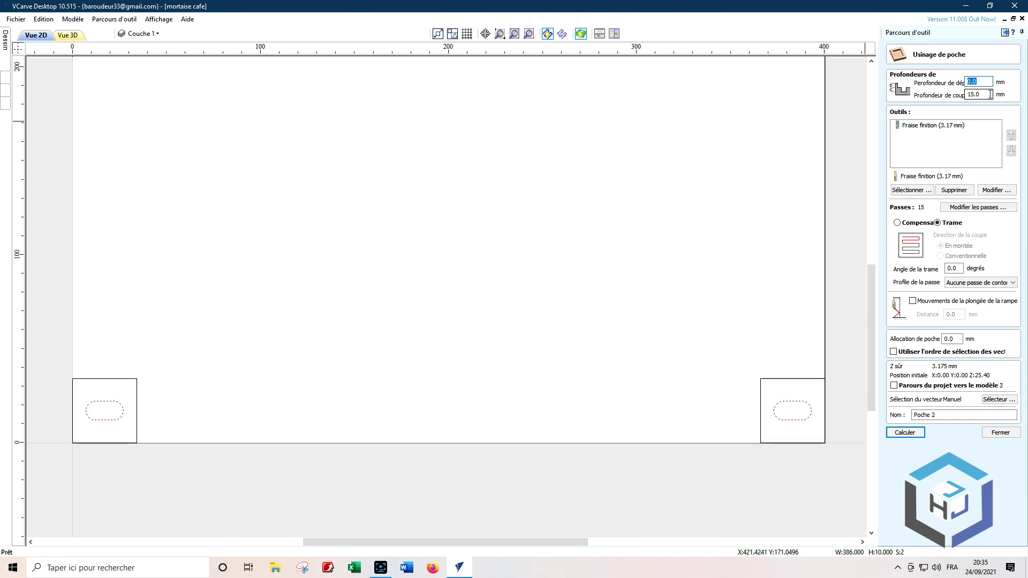
pyautogui.moveTo(980, 95); pyautogui.dragTo(967, 95)
# - Examine the notes and cutting parameters of the Fraise finition (3.17 mm) end mill in the tool library
pyautogui.click(973, 141)
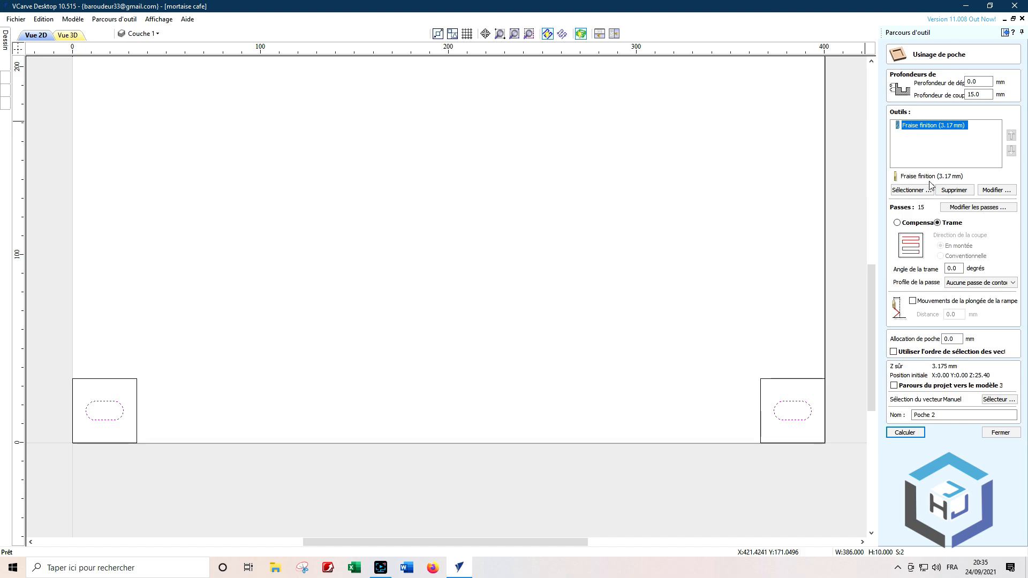
pyautogui.click(917, 192)
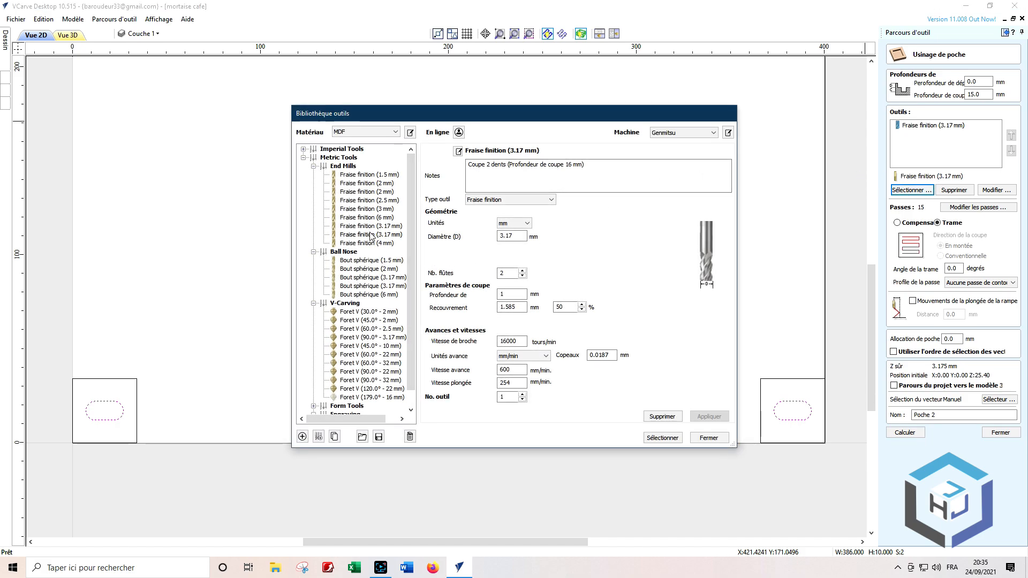
pyautogui.click(369, 234)
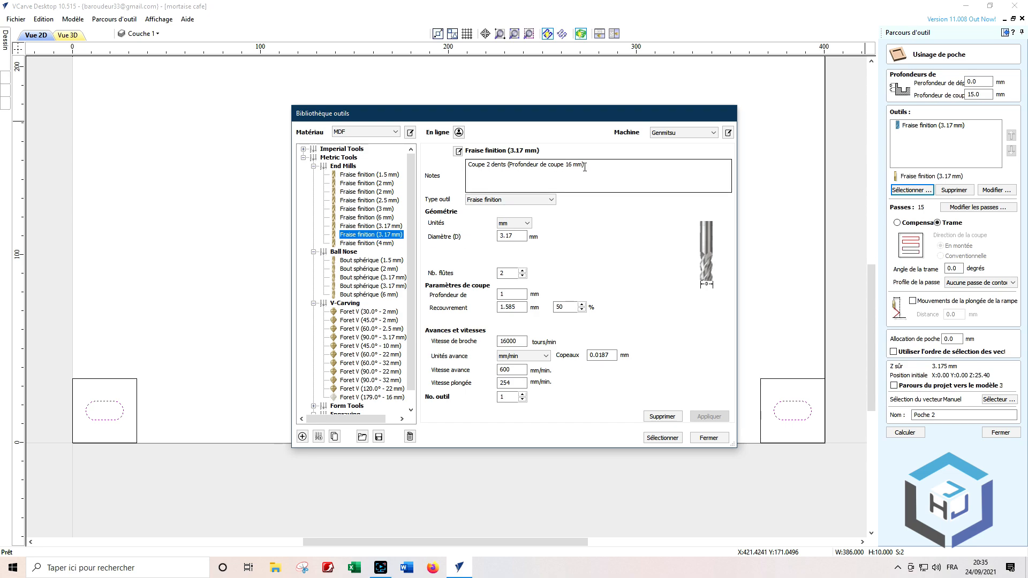
pyautogui.click(709, 438)
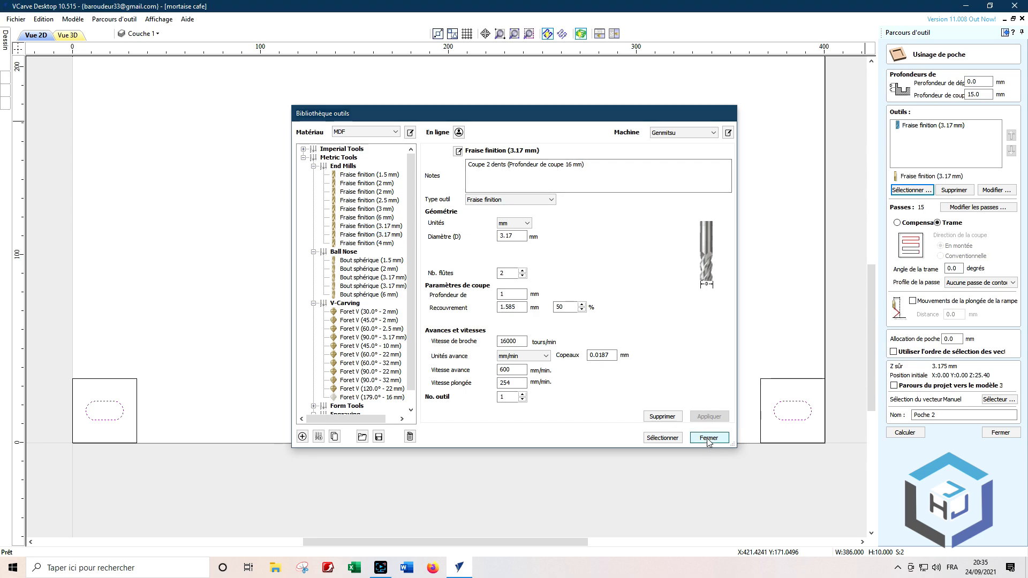
# - Use offset clearing (Compensation) for the pocket, name the toolpath Mortaise and calculate it
pyautogui.click(897, 223)
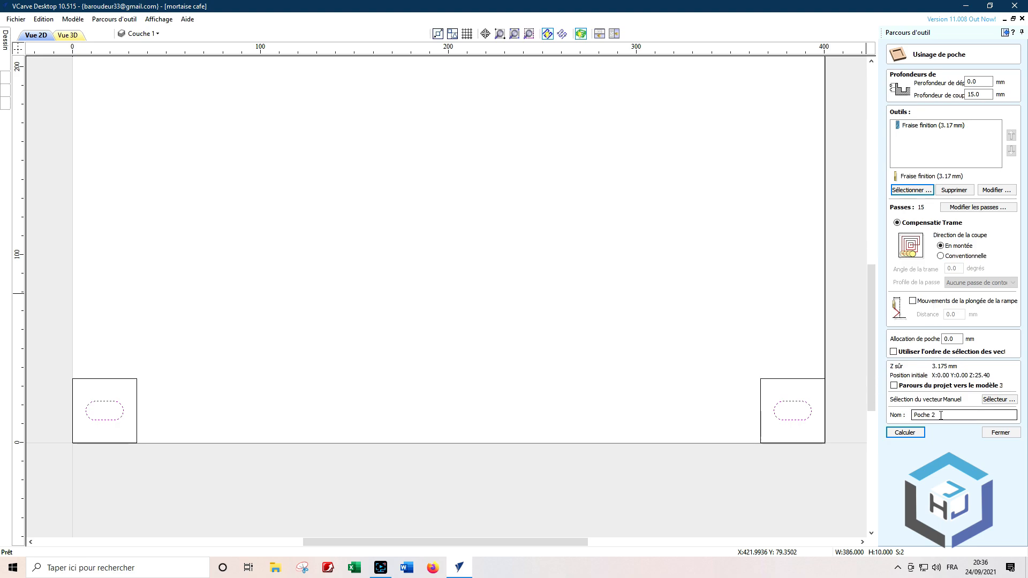
pyautogui.moveTo(940, 414); pyautogui.dragTo(918, 415)
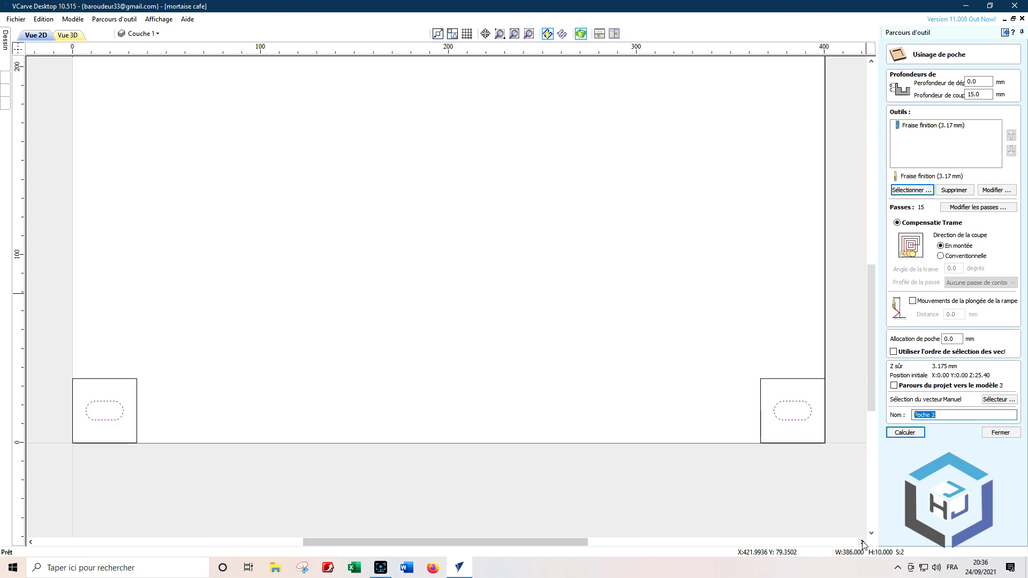
pyautogui.write('Mortaise')
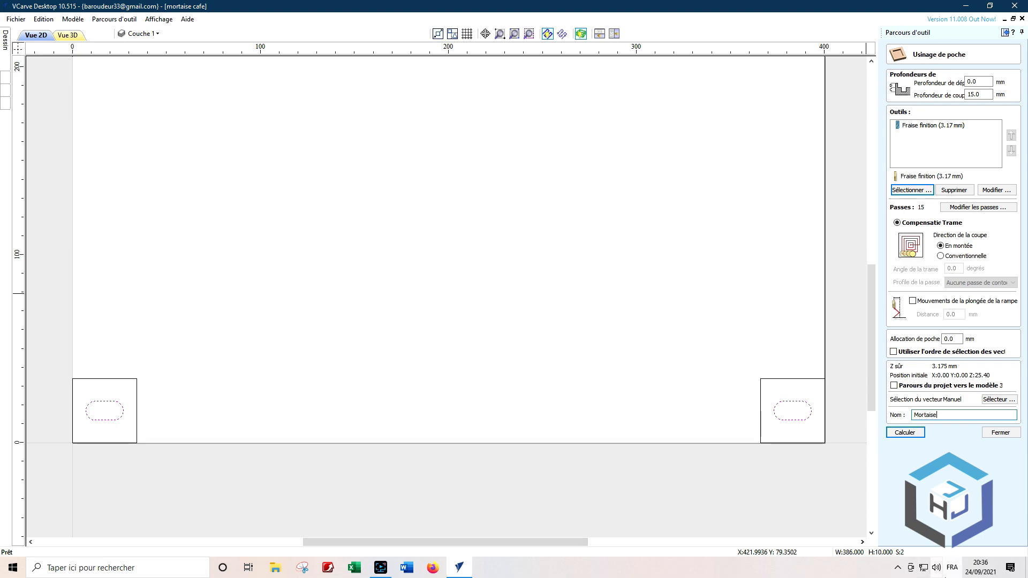
pyautogui.click(917, 436)
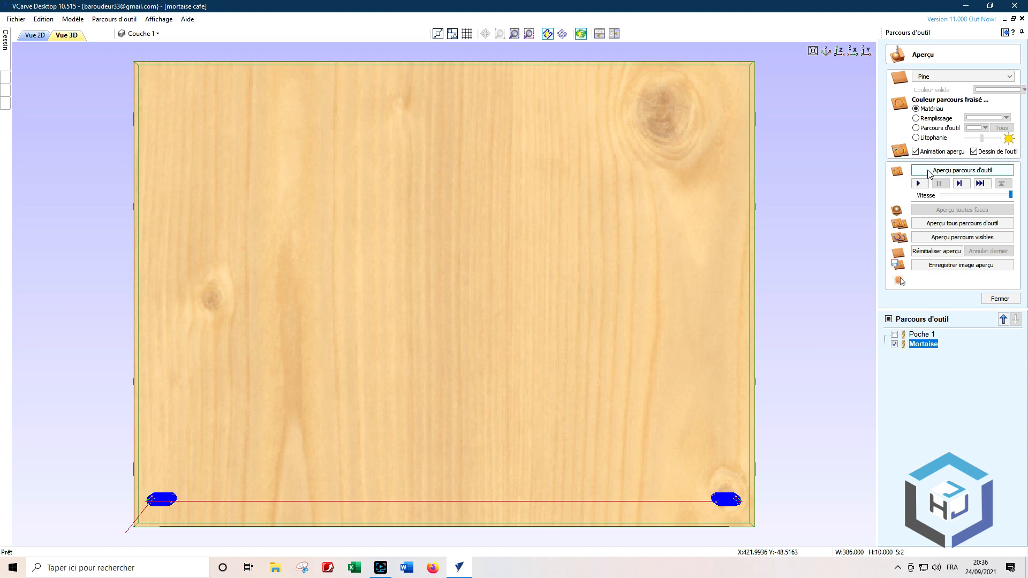
# - Simulate the Mortaise toolpath on the material and examine both machined slots in the 3D preview
pyautogui.click(930, 171)
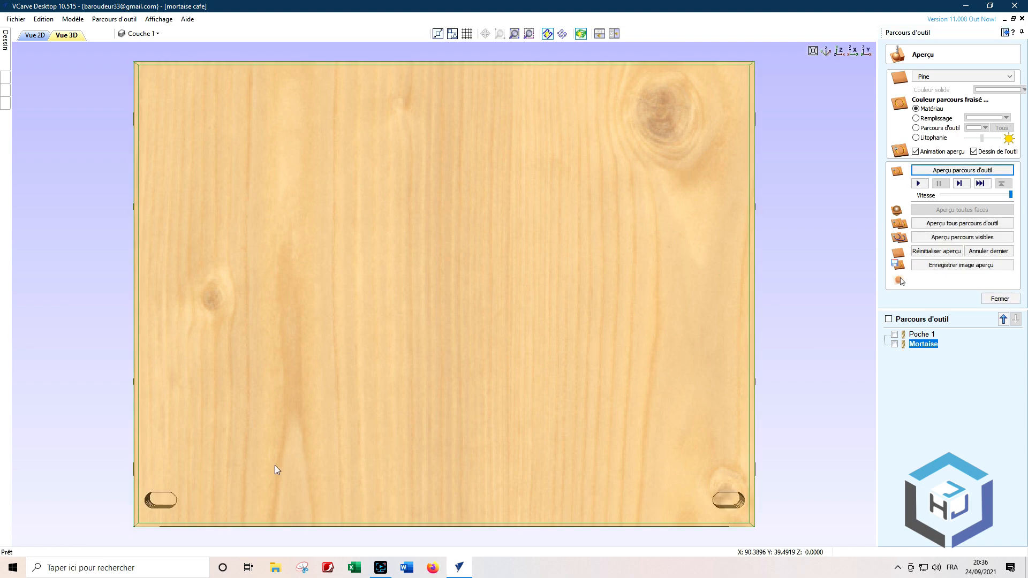
pyautogui.moveTo(327, 438); pyautogui.dragTo(475, 273, button='middle')
pyautogui.scroll(5, 355, 294)
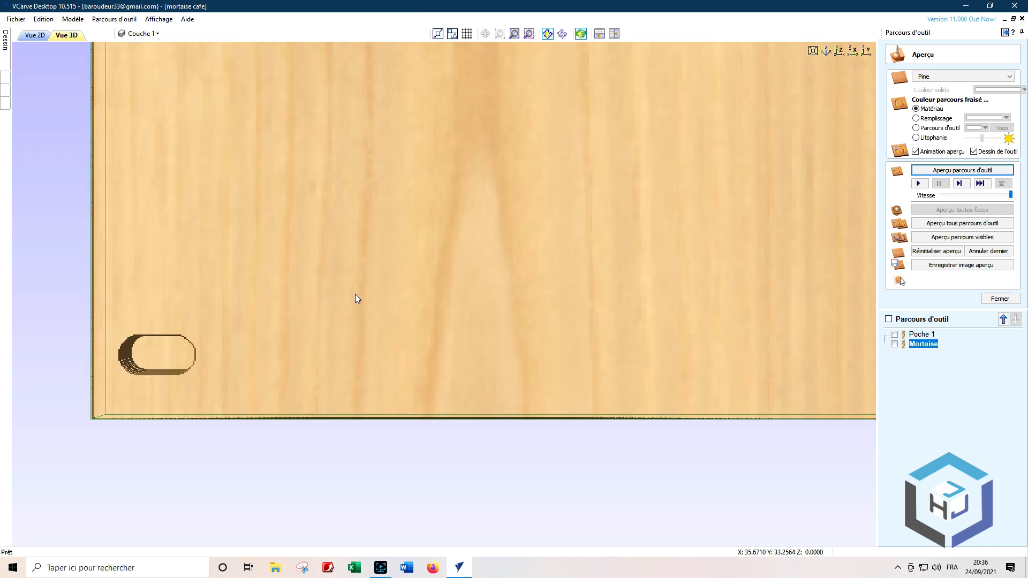
pyautogui.scroll(-5, 466, 357)
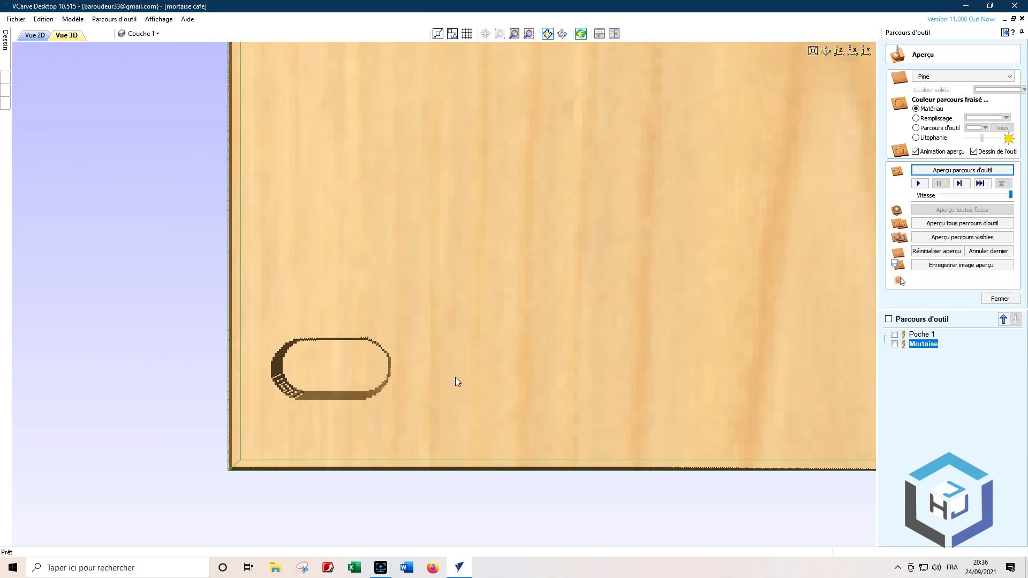
pyautogui.moveTo(419, 373); pyautogui.dragTo(406, 404)
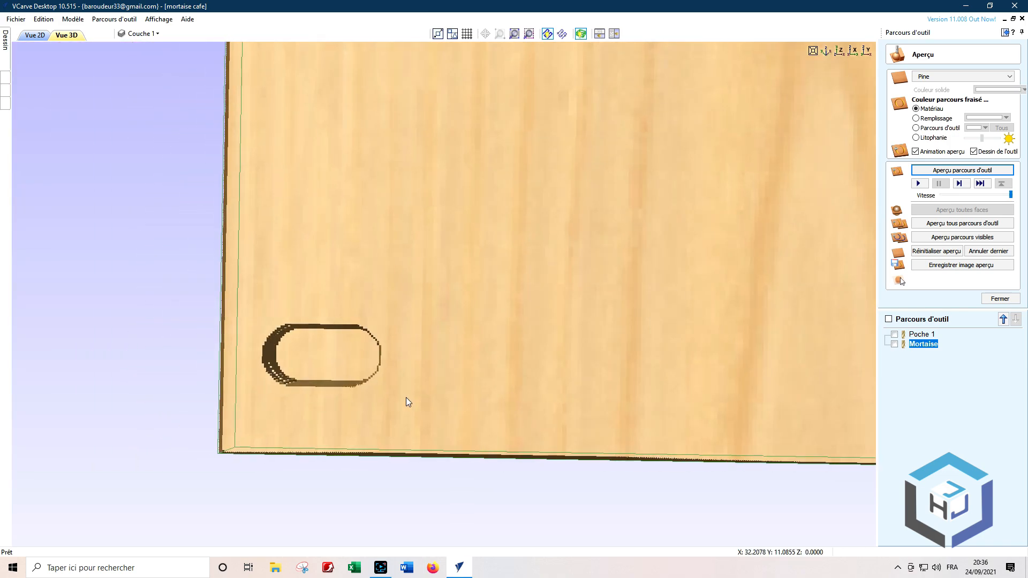
pyautogui.scroll(-3, 476, 303)
pyautogui.moveTo(641, 223); pyautogui.dragTo(475, 349, button='middle')
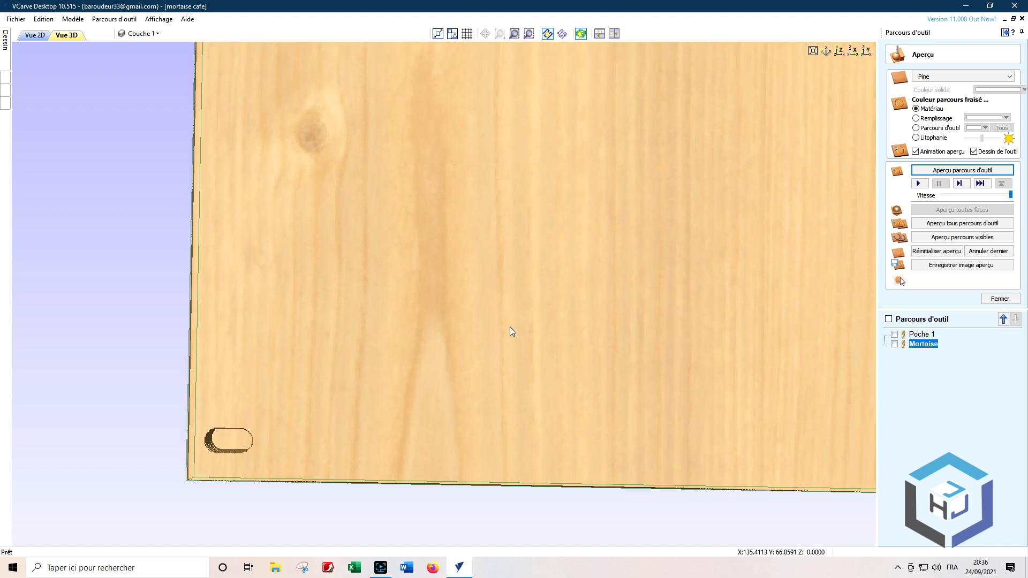
pyautogui.scroll(-3, 510, 326)
pyautogui.scroll(-1, 628, 269)
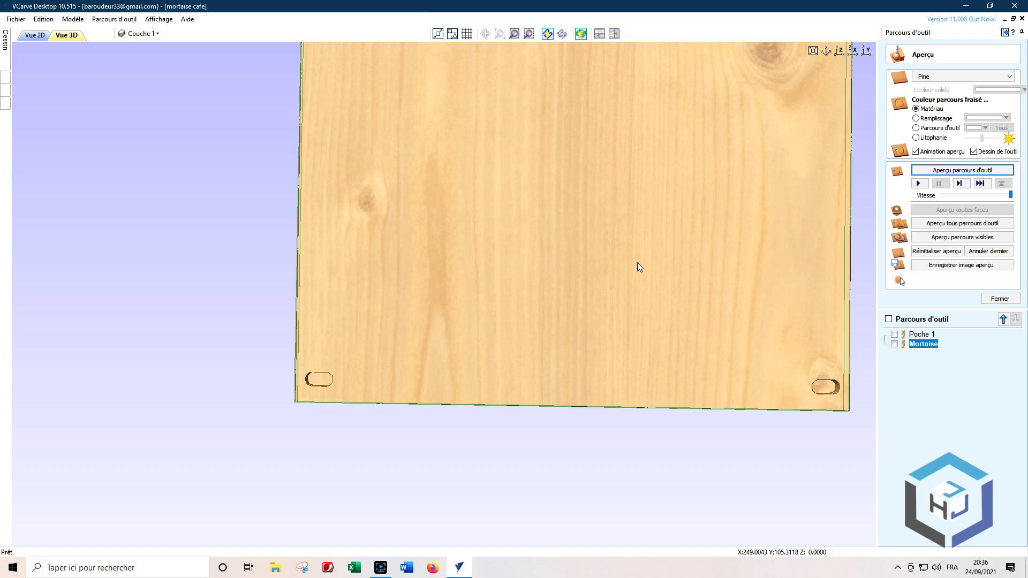
pyautogui.moveTo(663, 253); pyautogui.dragTo(590, 317, button='middle')
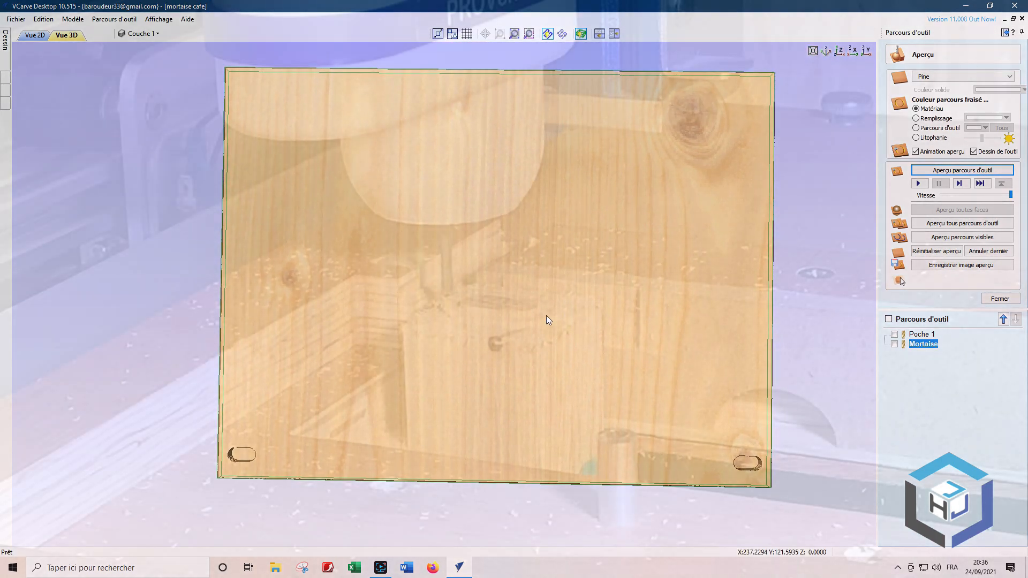